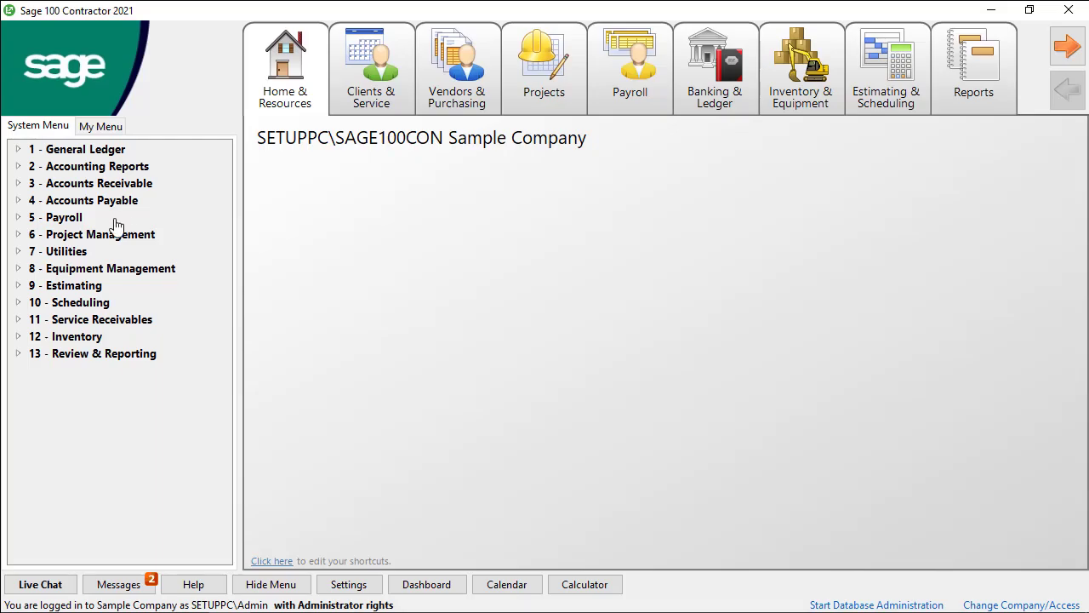
Open 5-6-6 Time Entry Settings and enable Biweekly pay periods alongside Weekly ending Saturday.
left_click(18, 217)
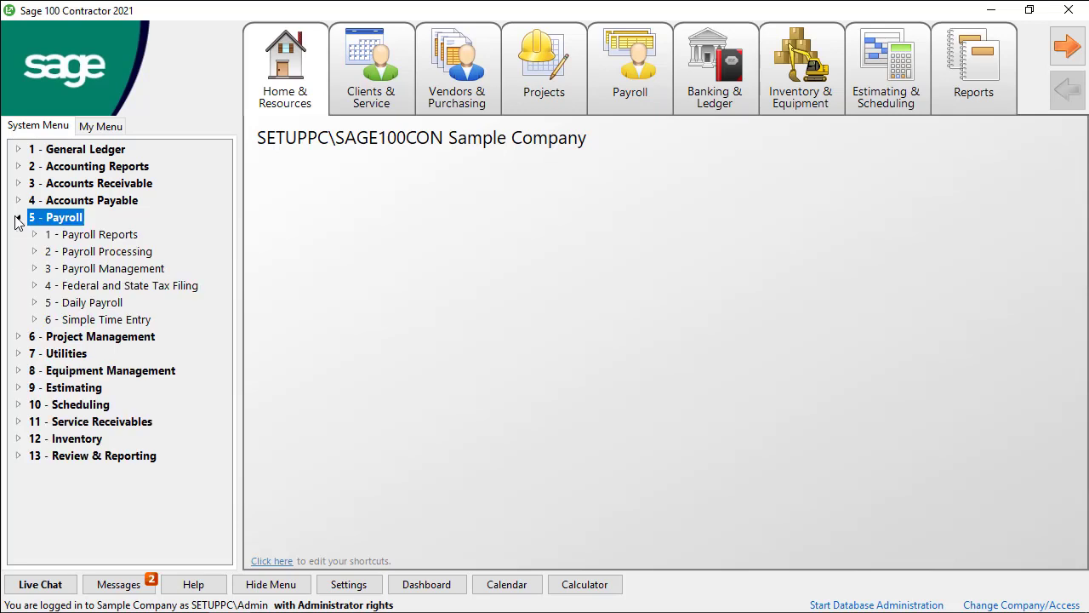
left_click(34, 319)
left_click(94, 422)
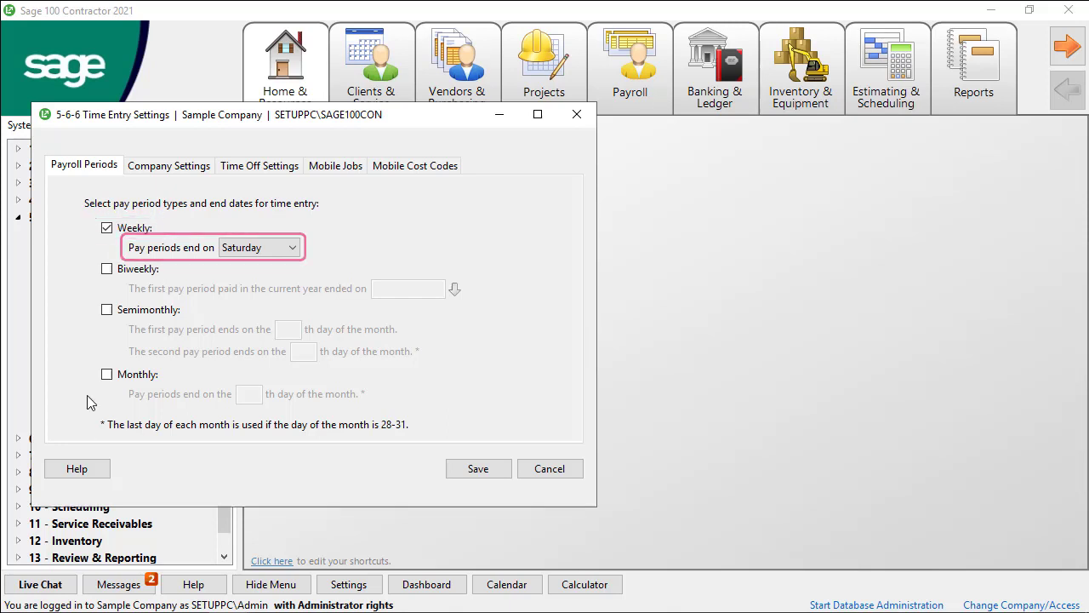
left_click(107, 271)
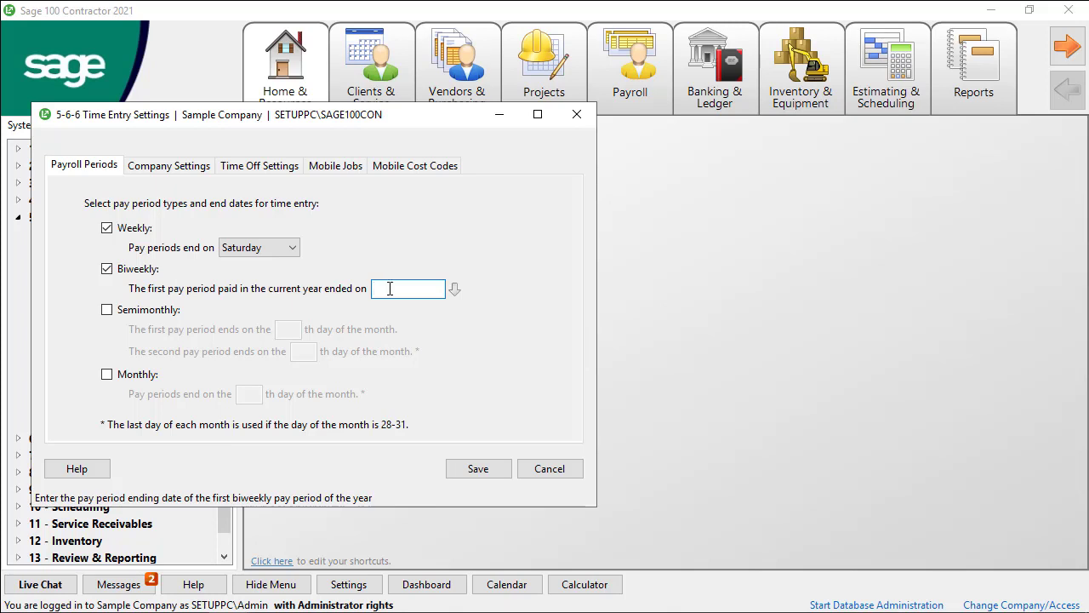
Set the first Biweekly pay period end date to 12/26/2020 using the calendar.
left_click(454, 290)
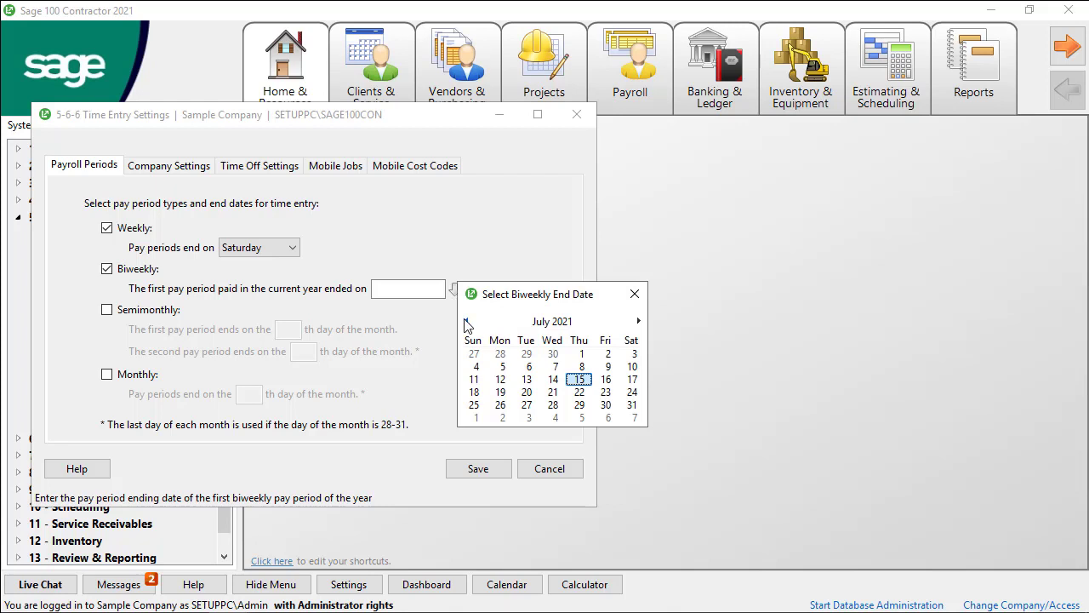
left_click(466, 322)
left_click(467, 322)
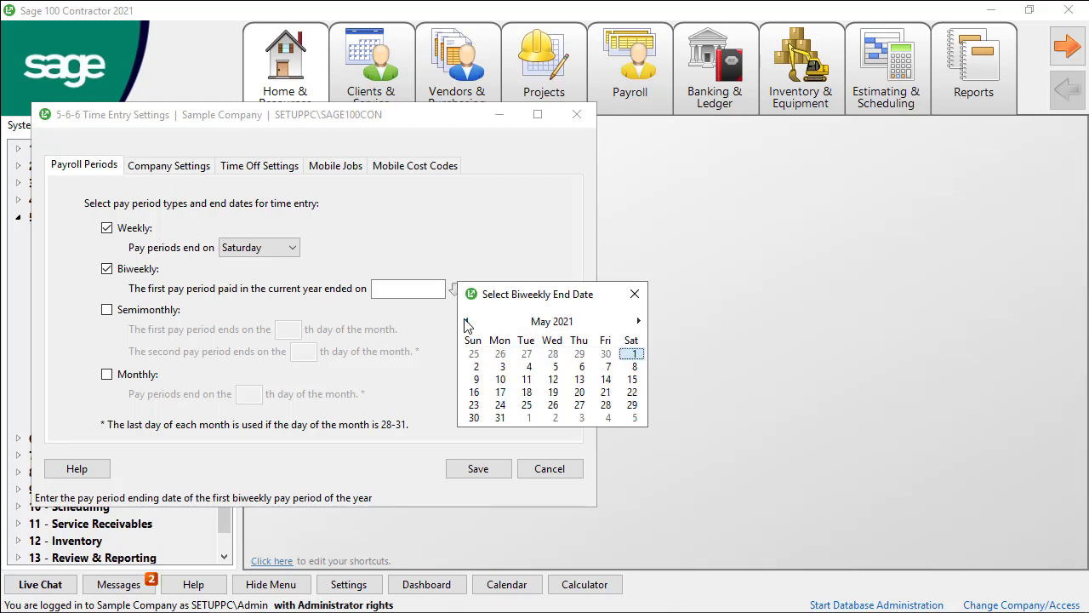
left_click(466, 322)
left_click(467, 322)
left_click(467, 322)
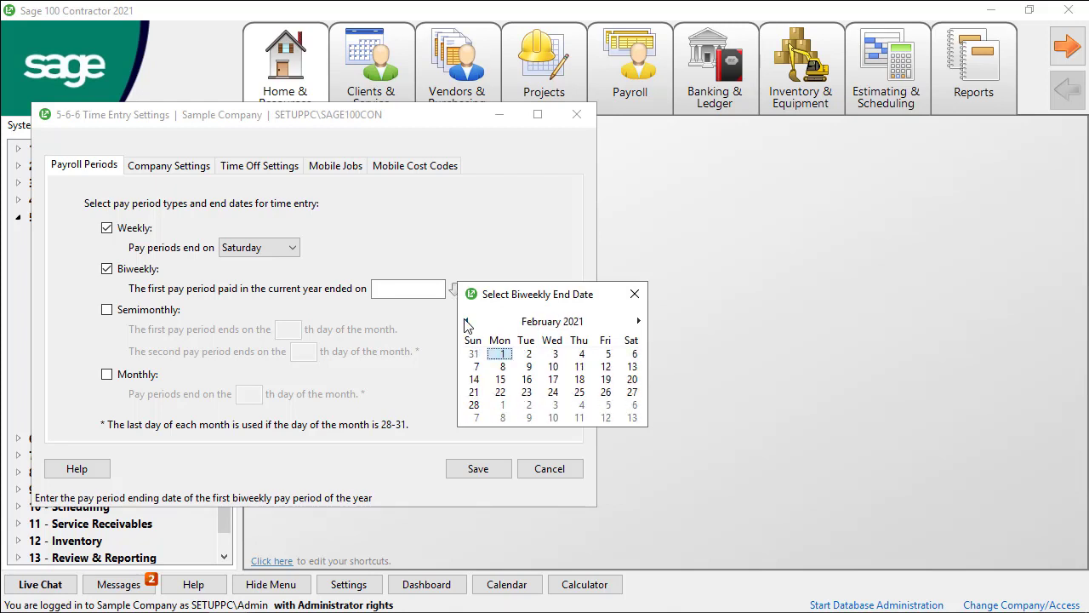
left_click(466, 322)
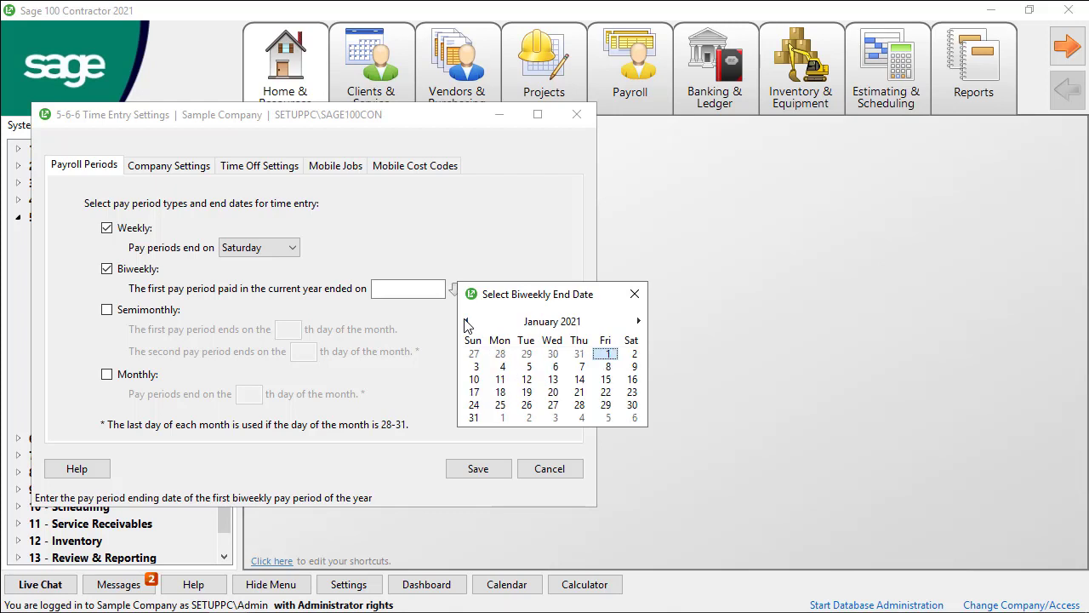
left_click(466, 322)
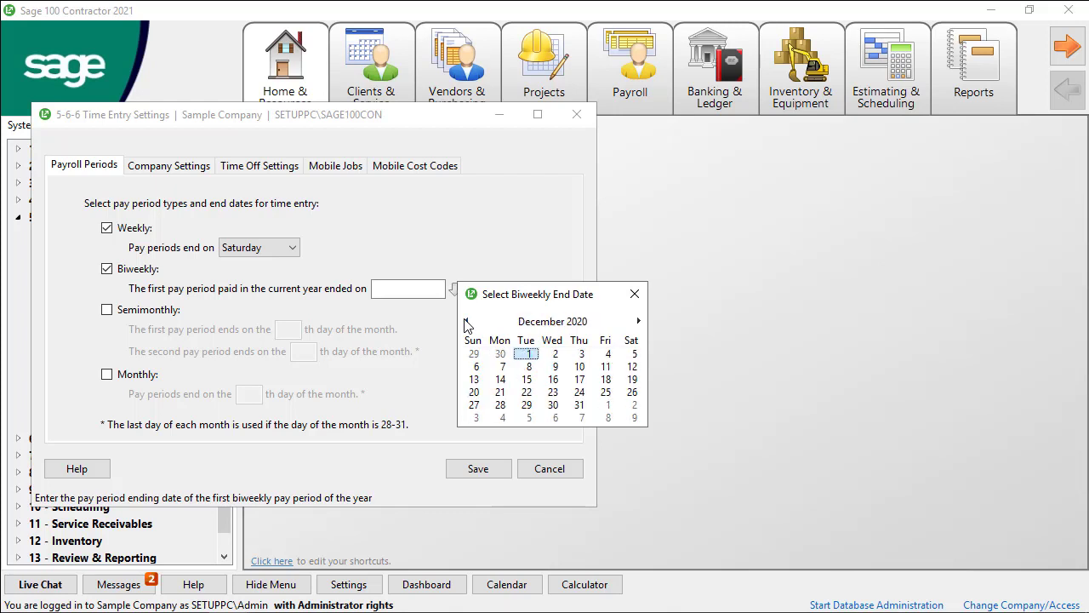
left_click(631, 393)
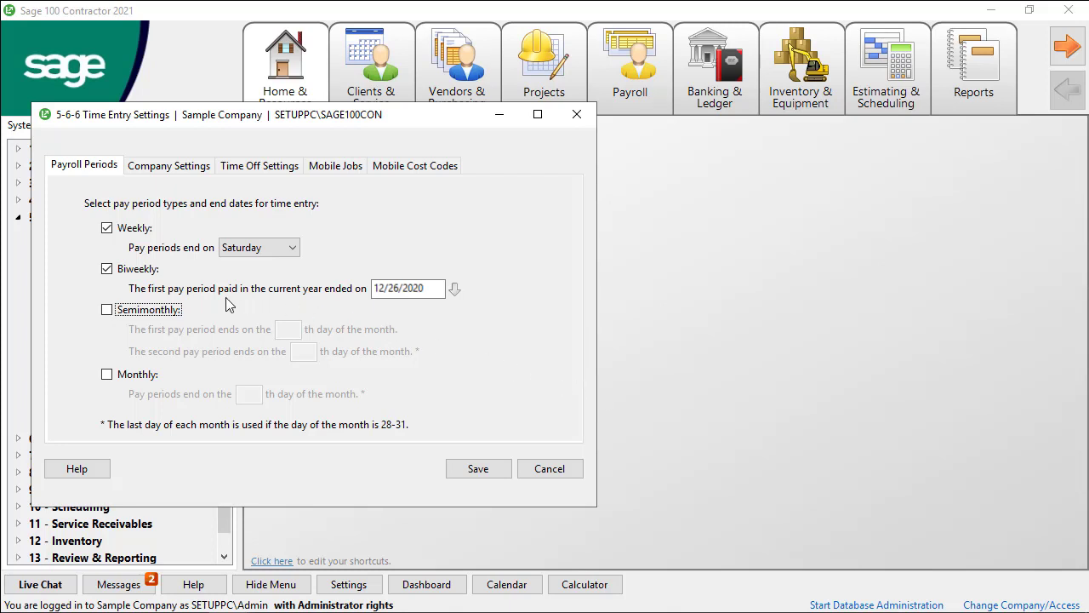
Enable Semimonthly pay periods ending on the 15th and 30th.
left_click(107, 311)
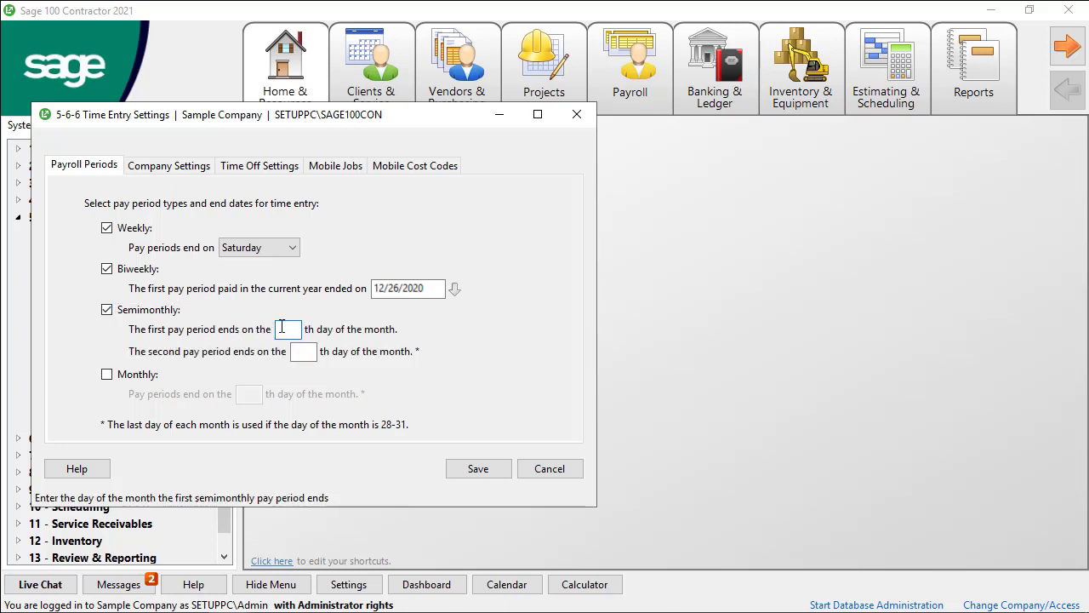
type("15")
key("Tab")
type("30")
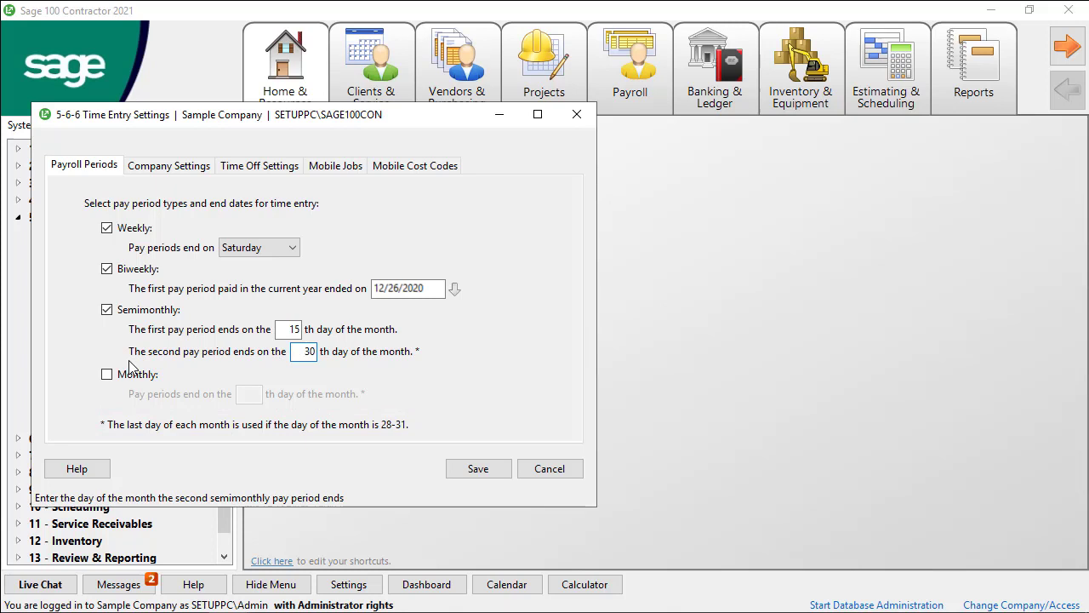
Enable Monthly pay periods ending on the 30th and save the pay period settings.
left_click(106, 375)
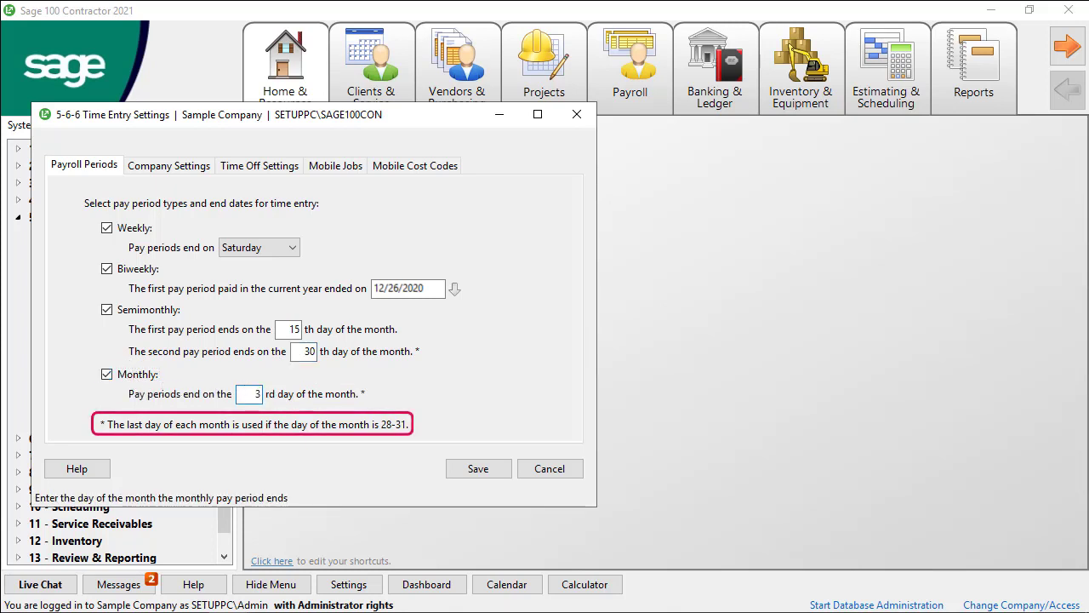
type("30")
left_click(477, 469)
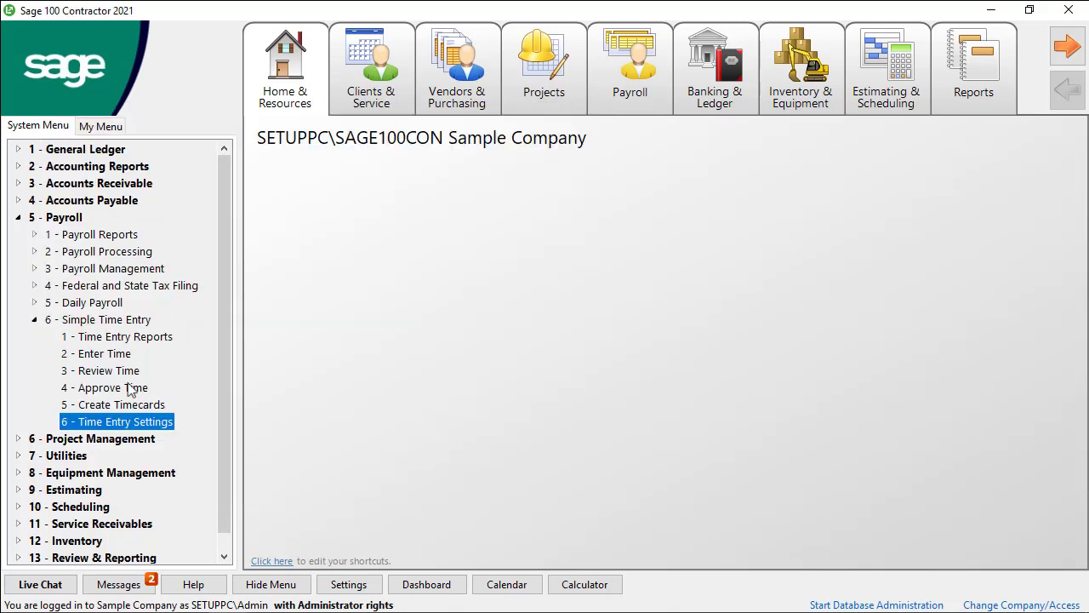
left_click(128, 388)
double_click(128, 388)
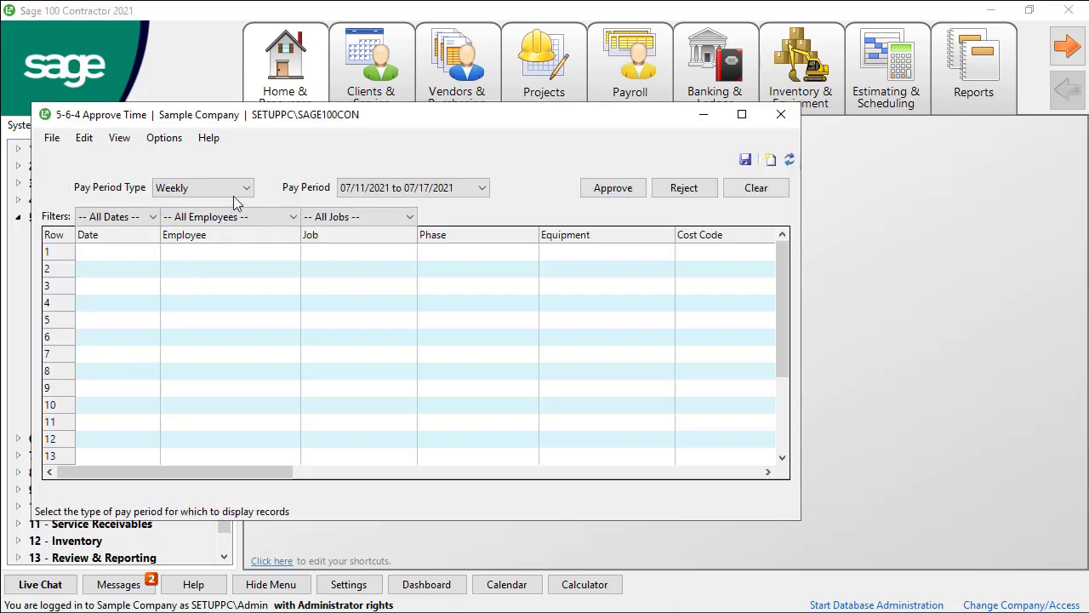
left_click(241, 190)
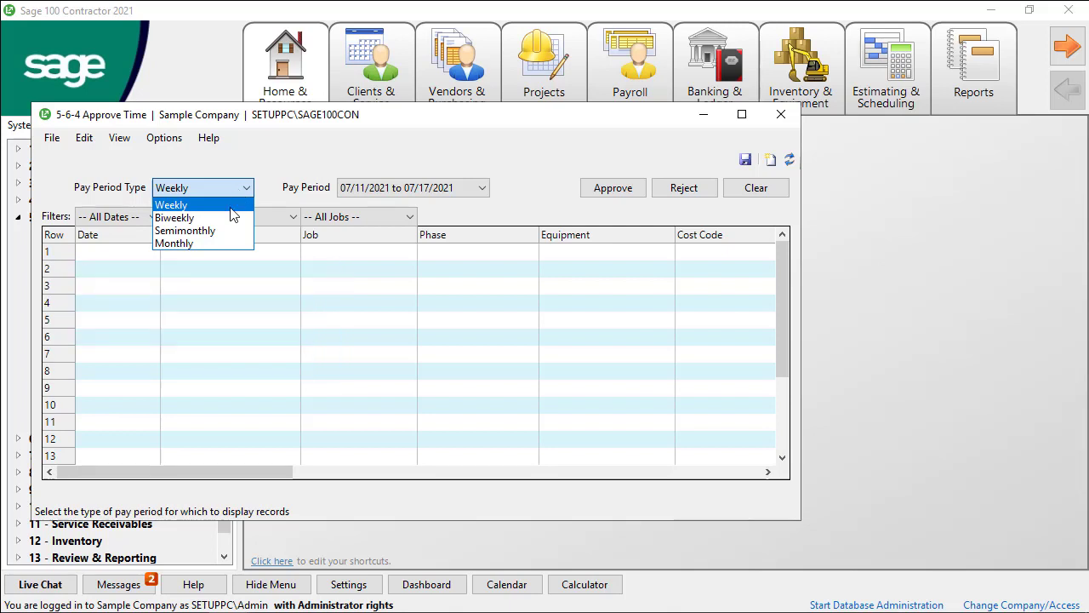
left_click(230, 220)
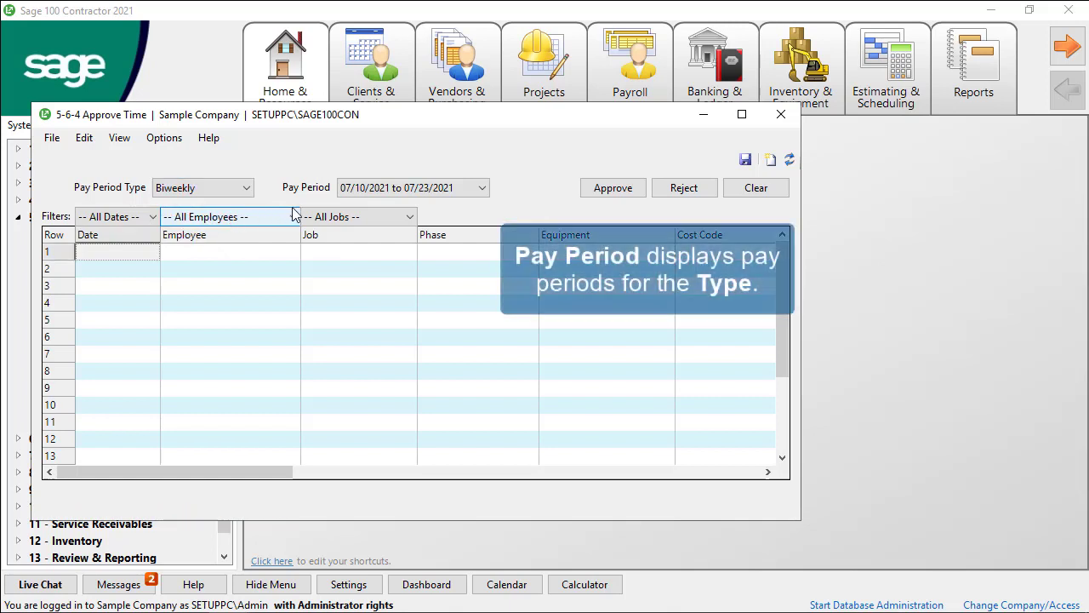
left_click(482, 189)
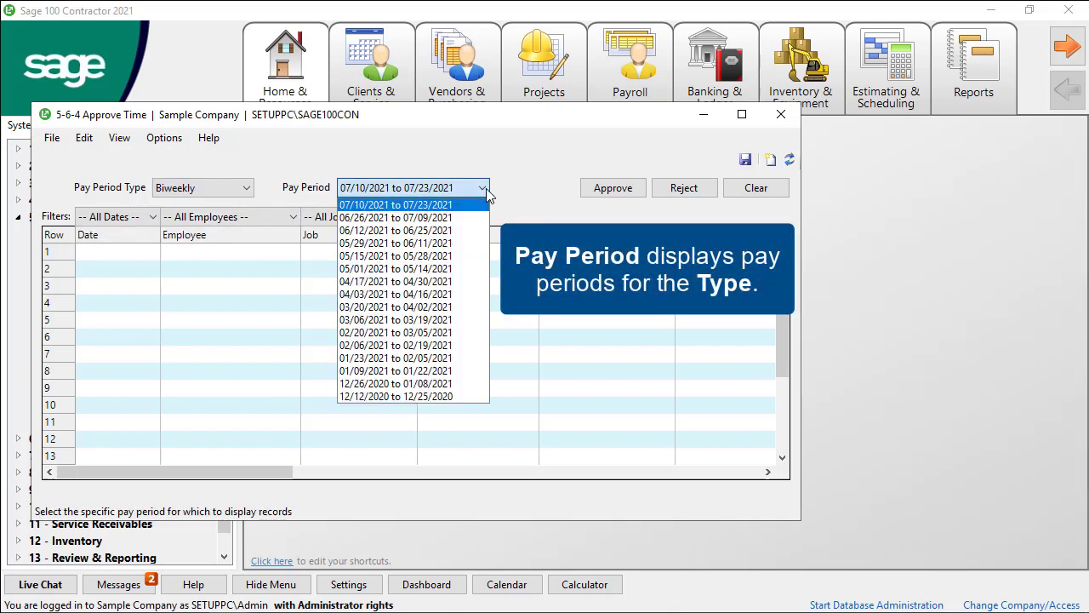
left_click(483, 189)
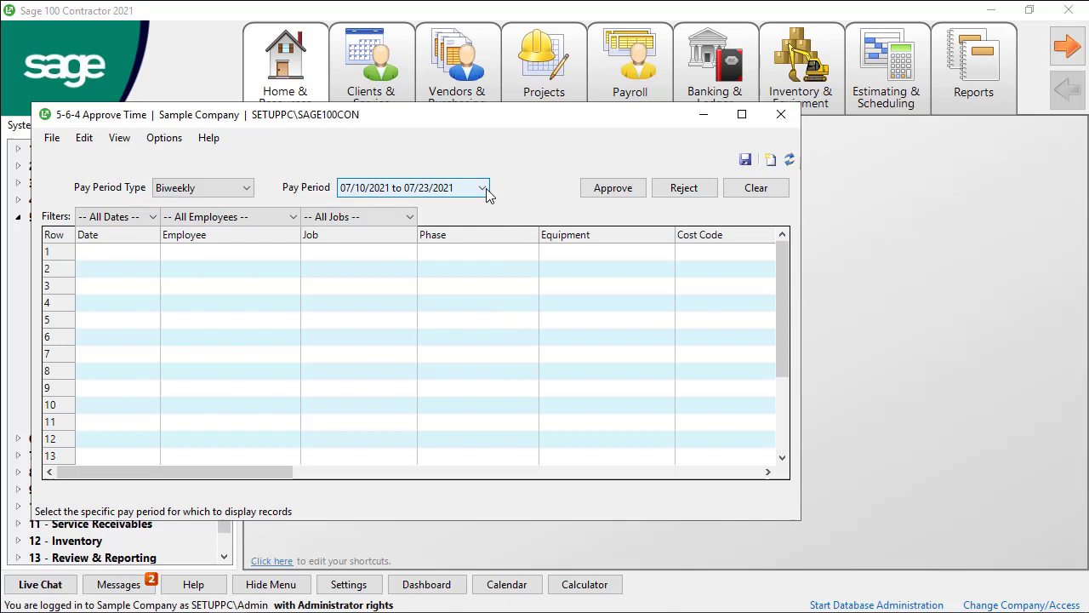
left_click(781, 114)
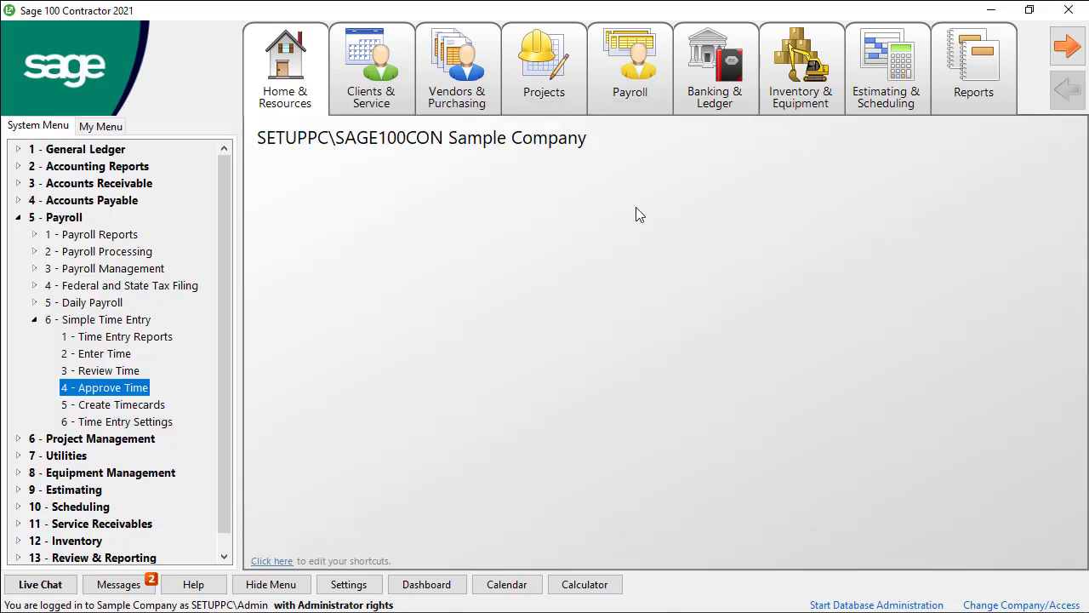
Reopen Time Entry Settings on Company Settings and keep the 15 minute (0.25 hour) interval.
left_click(148, 425)
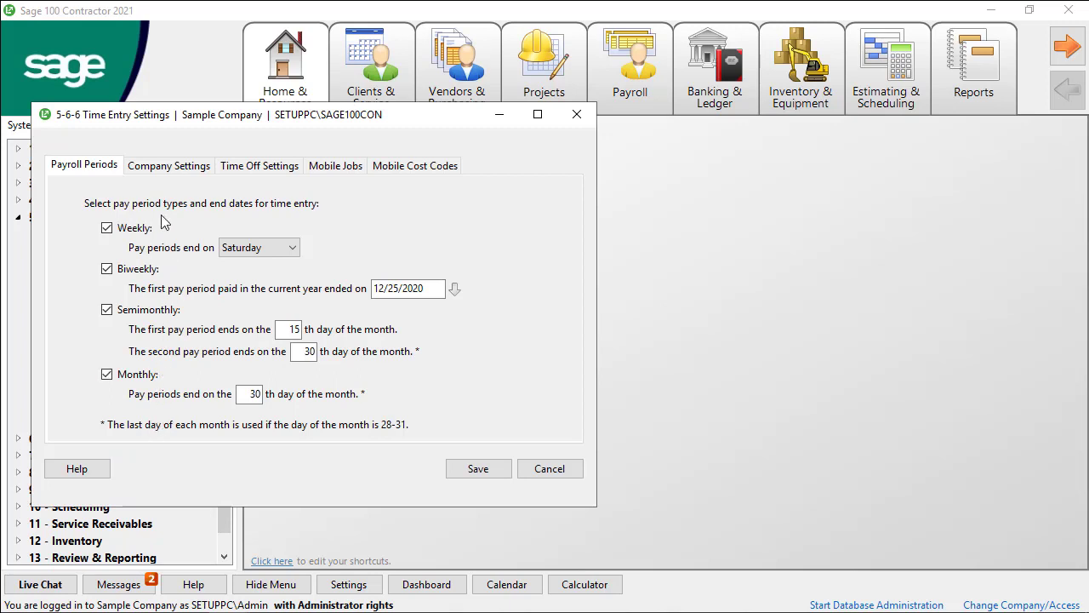
left_click(159, 167)
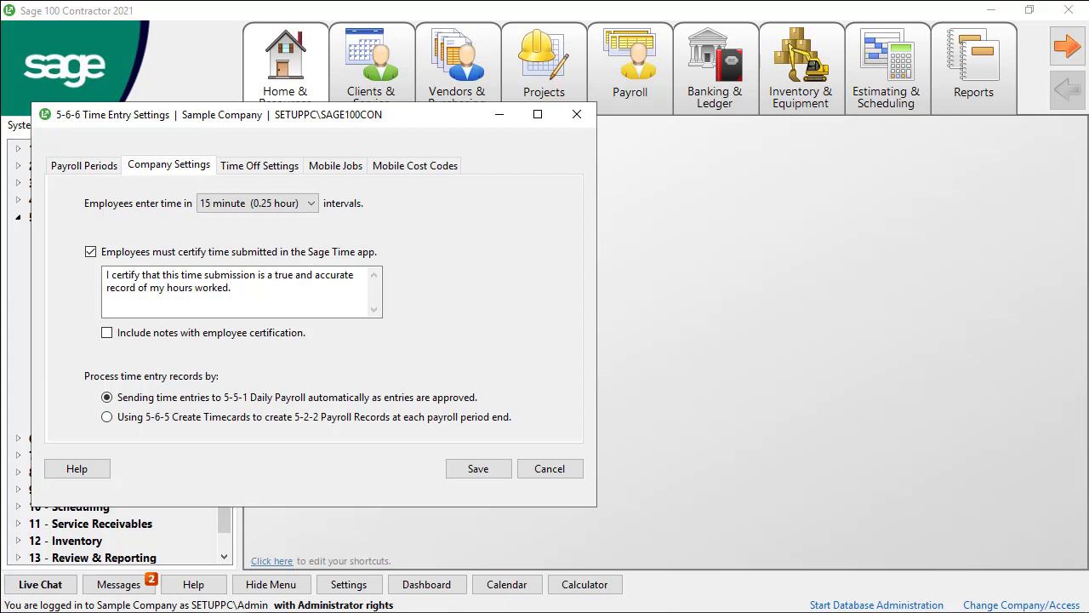
left_click(309, 205)
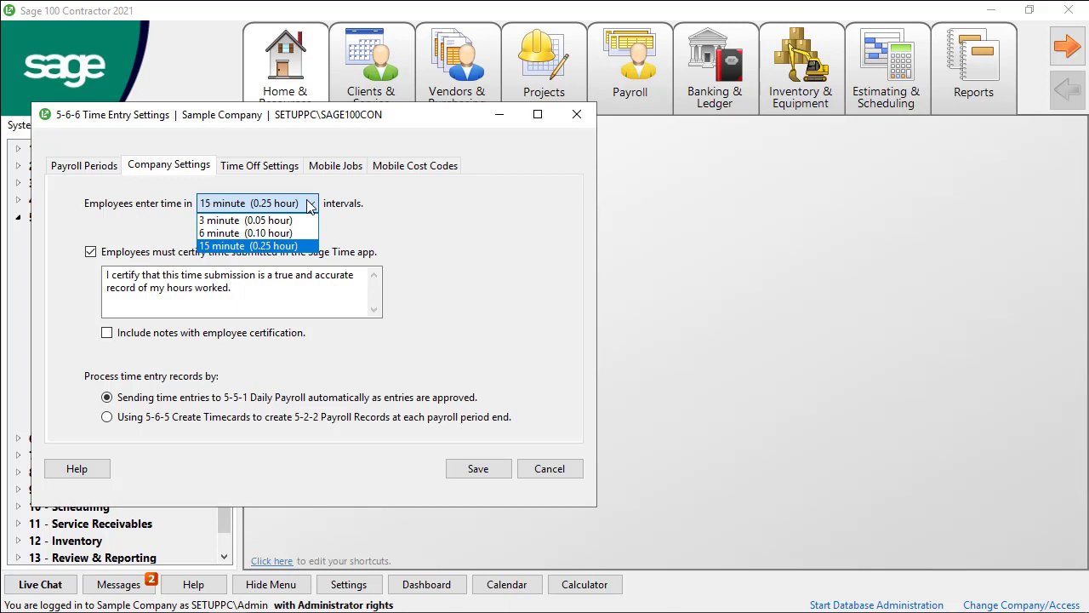
left_click(309, 206)
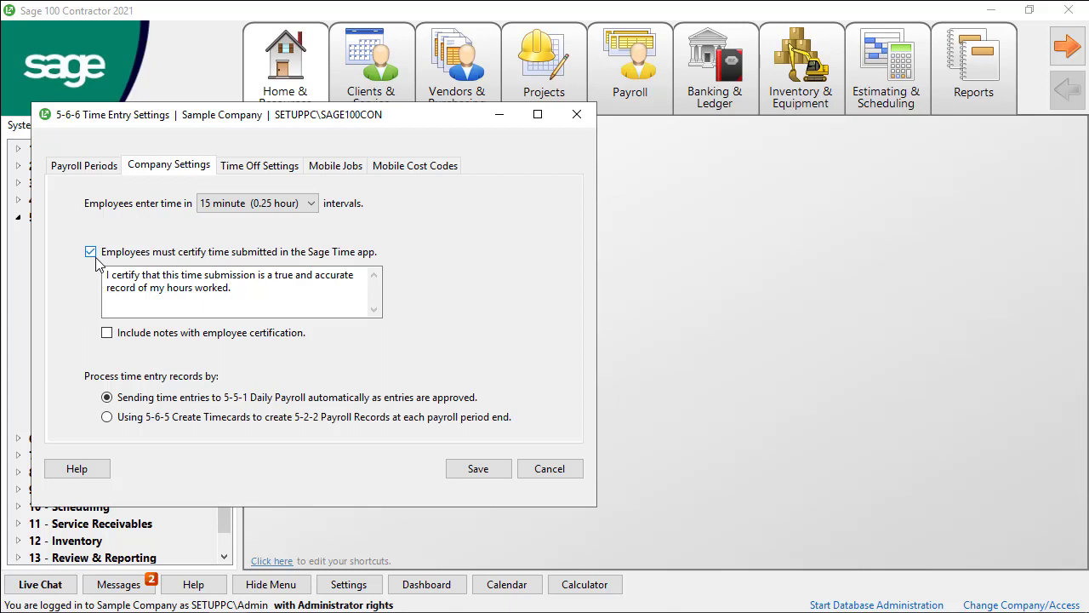
Append the line 'Note that I saw the following during my workday:' to the certification statement.
left_click(239, 289)
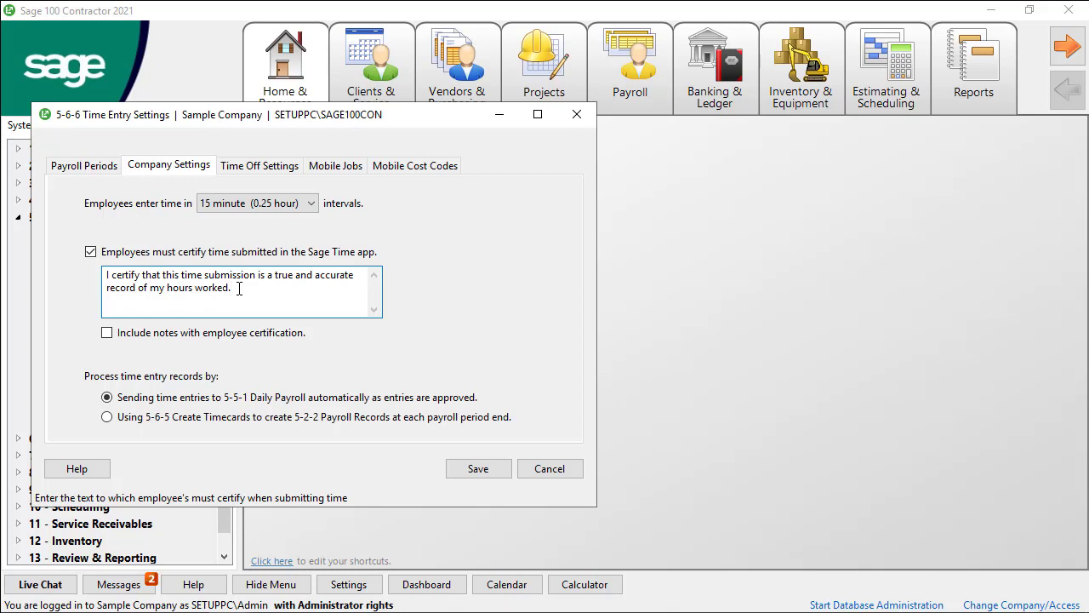
key("Return")
key("Return")
type("Note that I ")
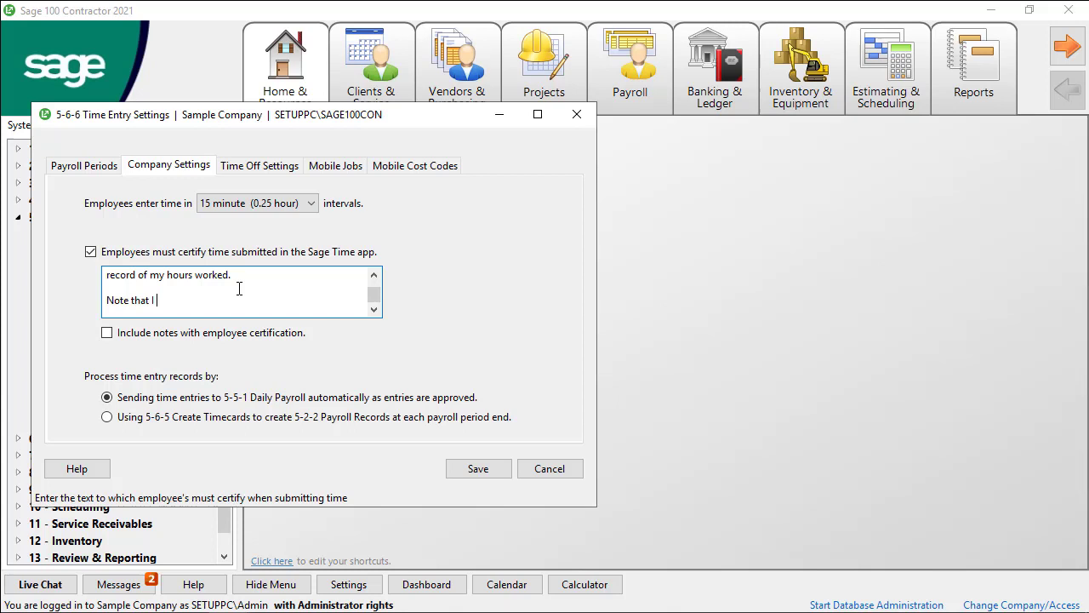
type("saw the following during ")
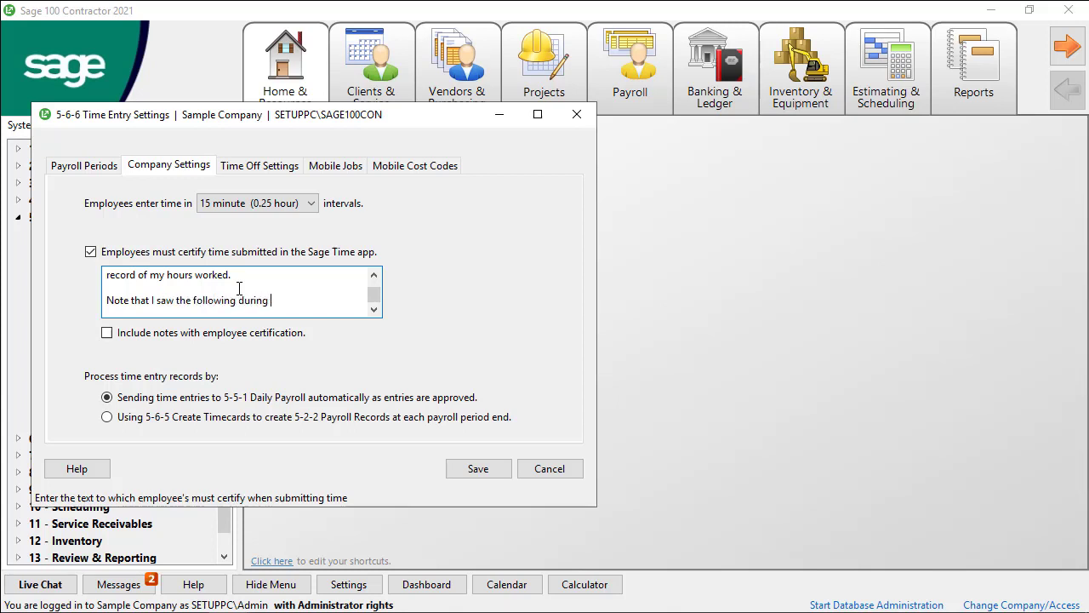
type("my workday:")
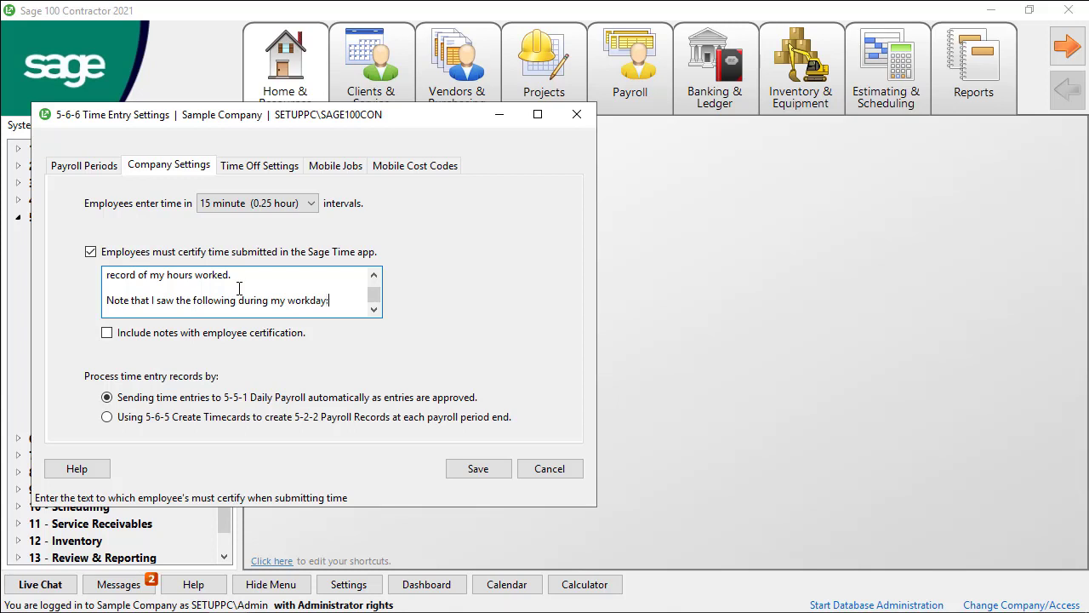
Check 'Include notes with employee certification' on Company Settings.
left_click(107, 333)
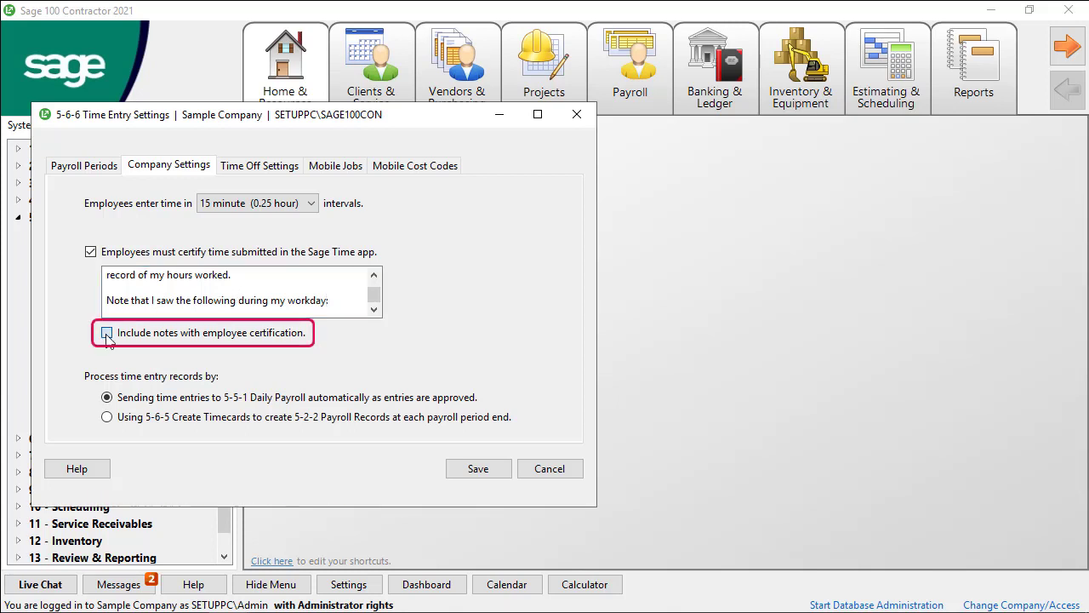
left_click(106, 334)
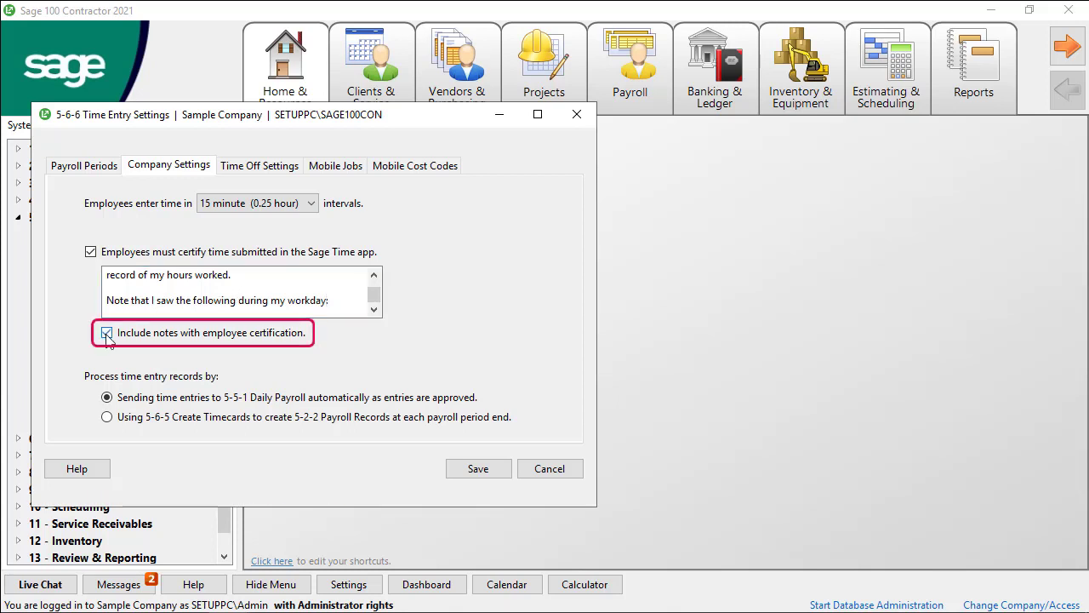
left_click(107, 418)
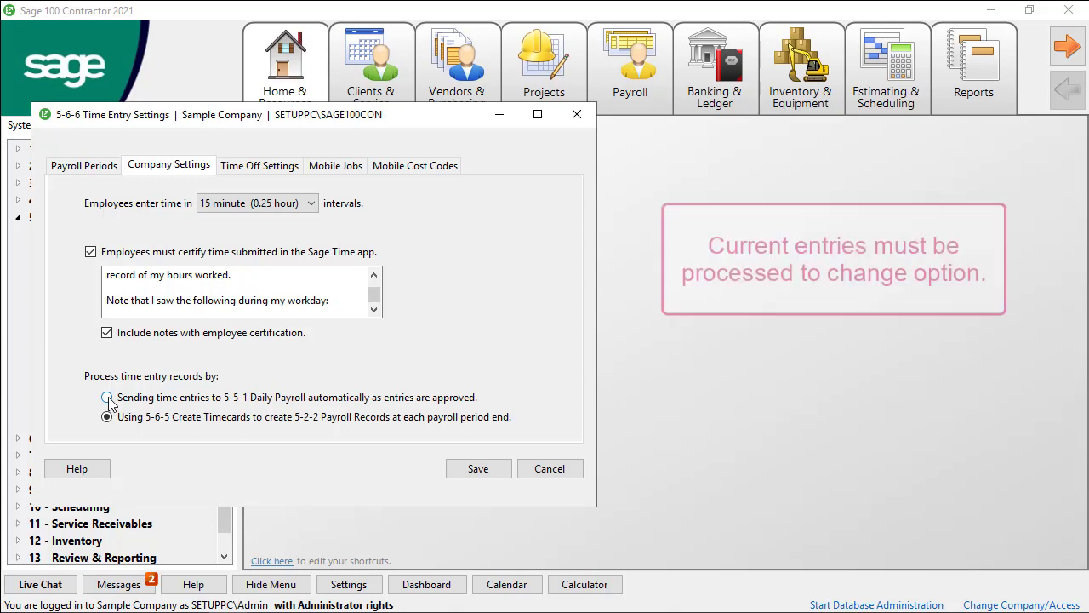
left_click(106, 397)
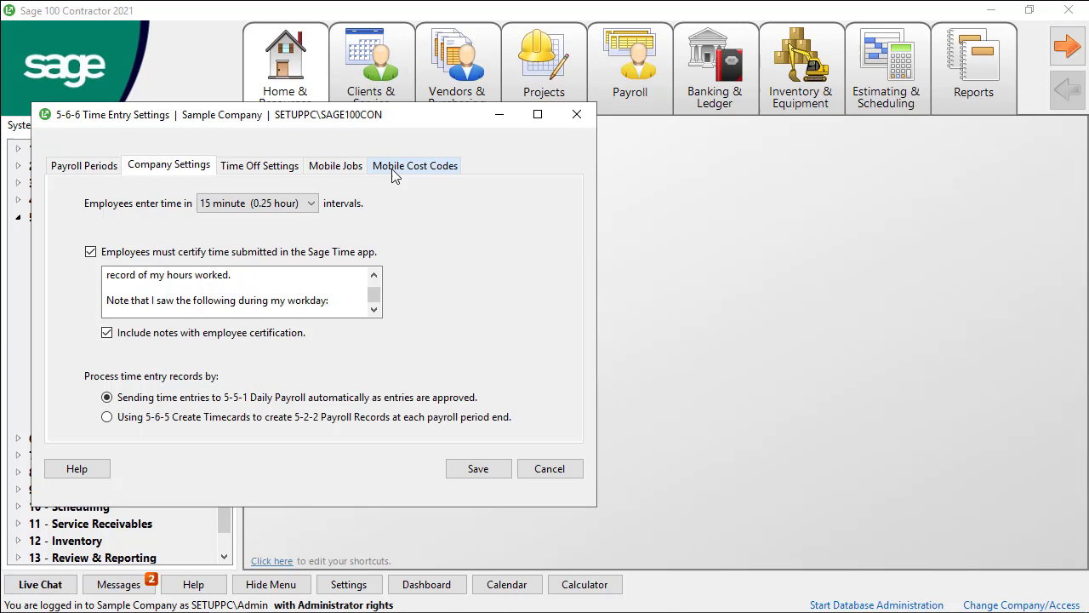
In Time Off Settings, keep Sick and Vacation pay types and allow Holiday time off for mobile users.
left_click(274, 168)
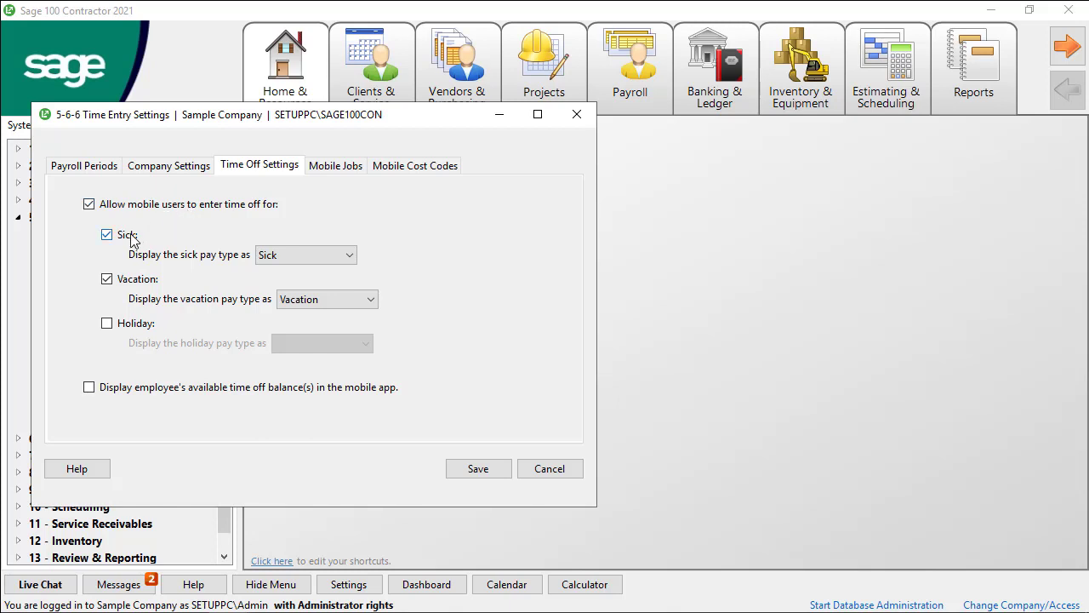
left_click(320, 262)
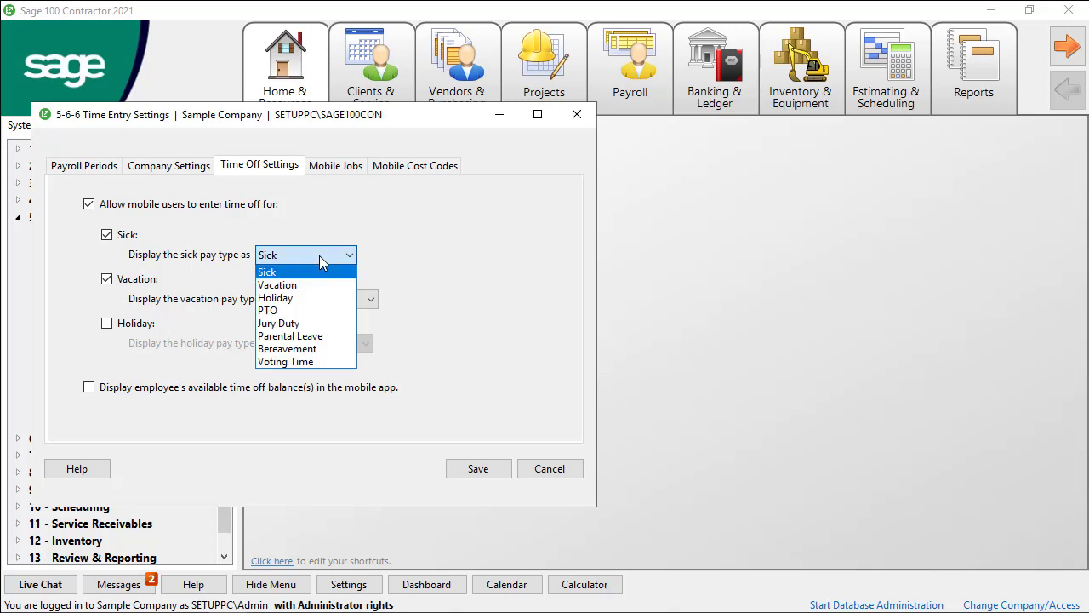
left_click(319, 255)
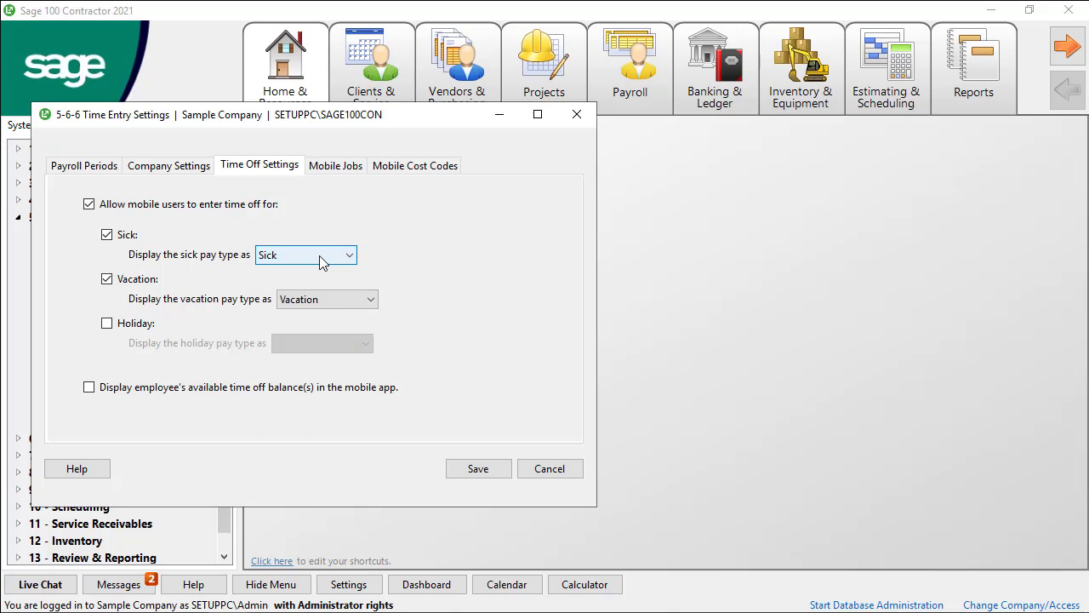
left_click(311, 303)
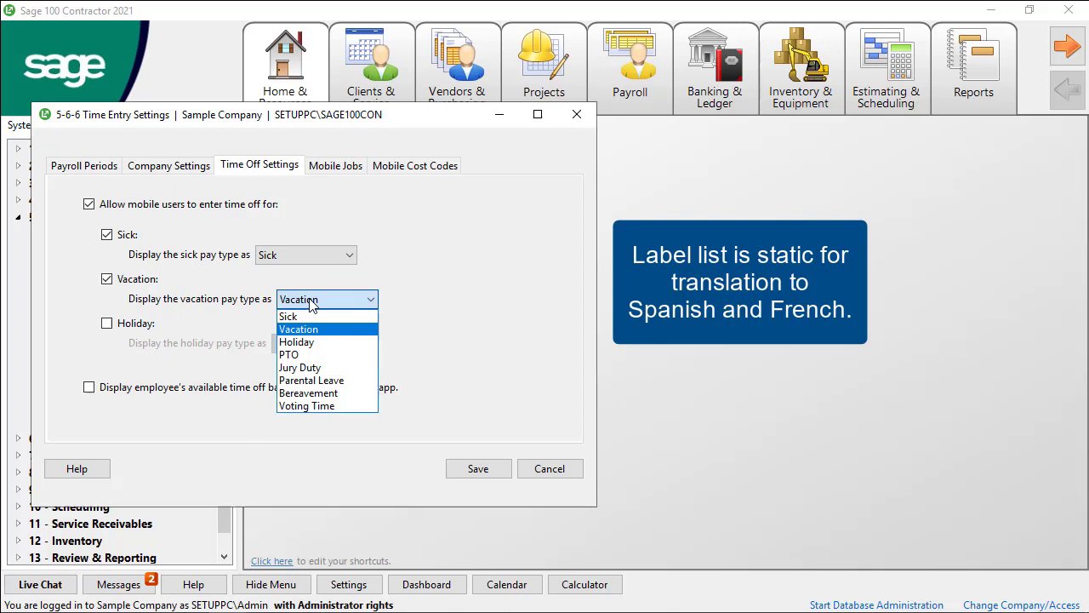
left_click(310, 303)
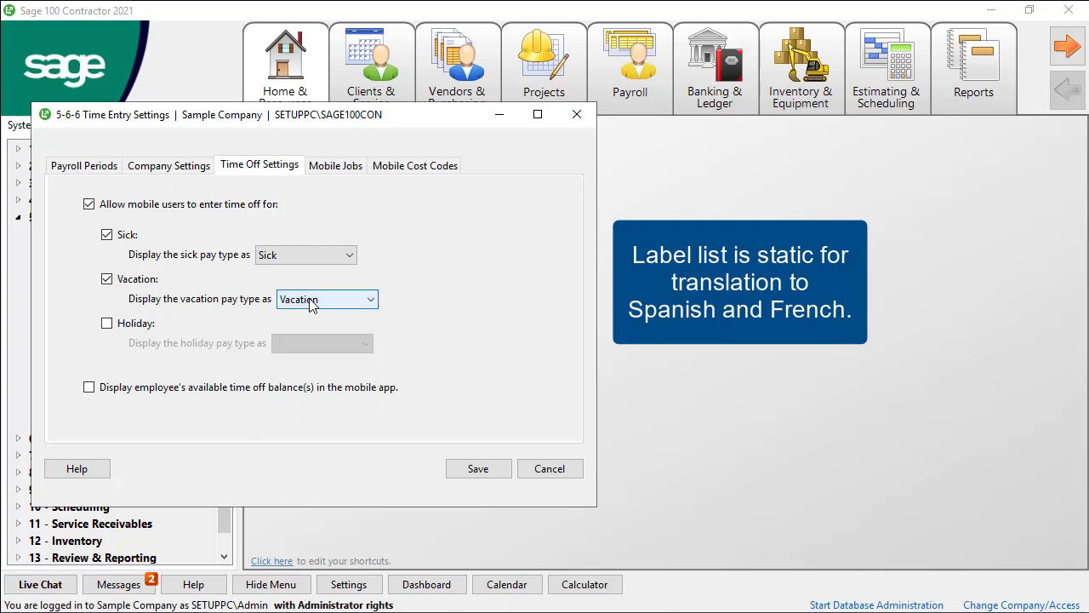
left_click(106, 324)
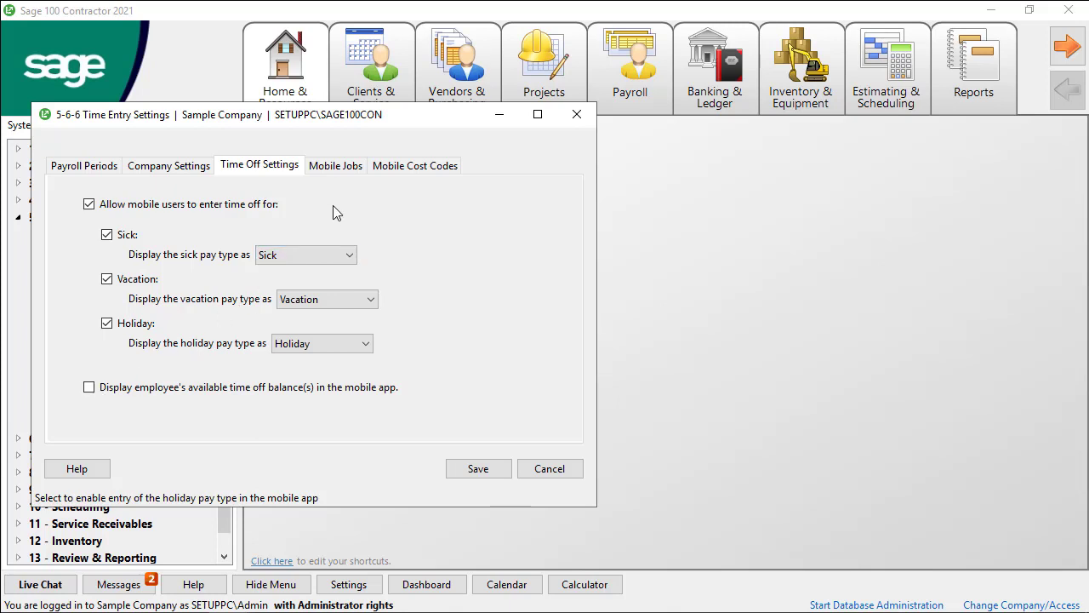
Go to Mobile Jobs and bring up the job lookup for adding jobs.
left_click(341, 170)
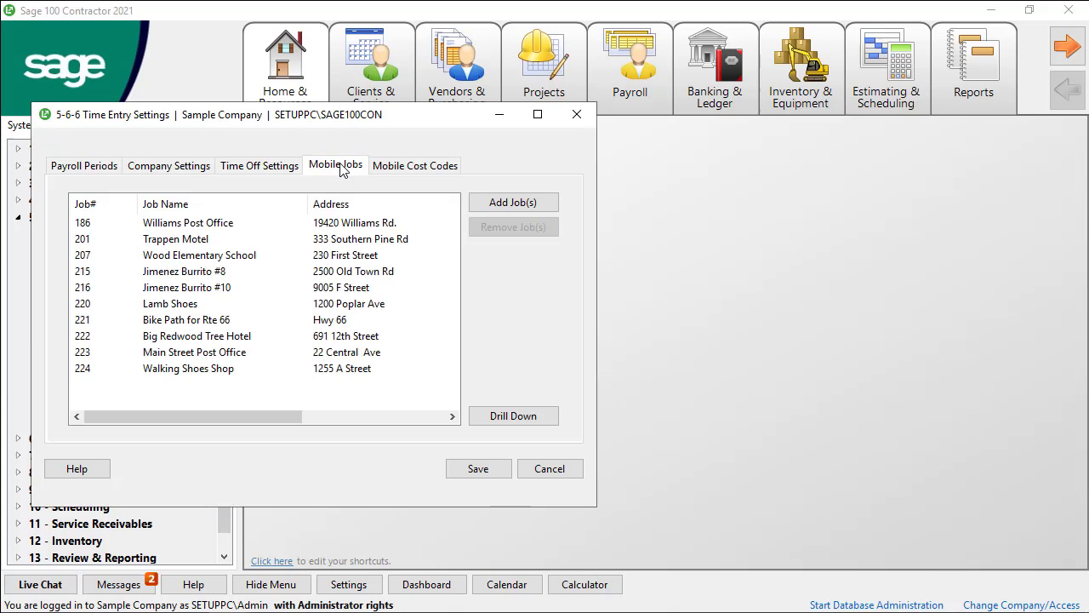
left_click(514, 202)
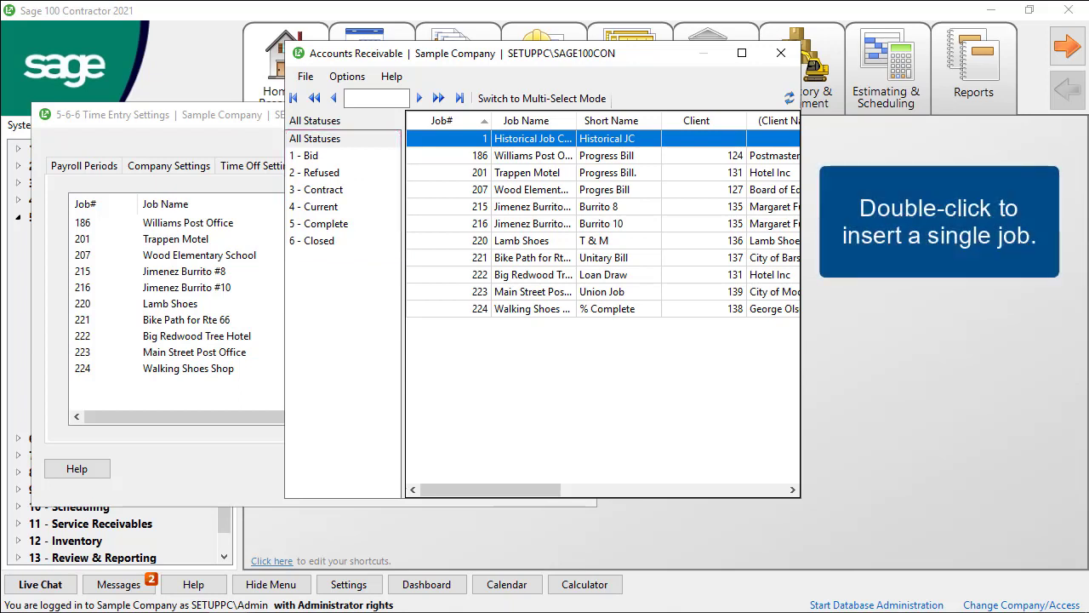
In multi-select mode, mark jobs 201, 215, 216 and 220, then close the lookup.
left_click(499, 99)
double_click(477, 173)
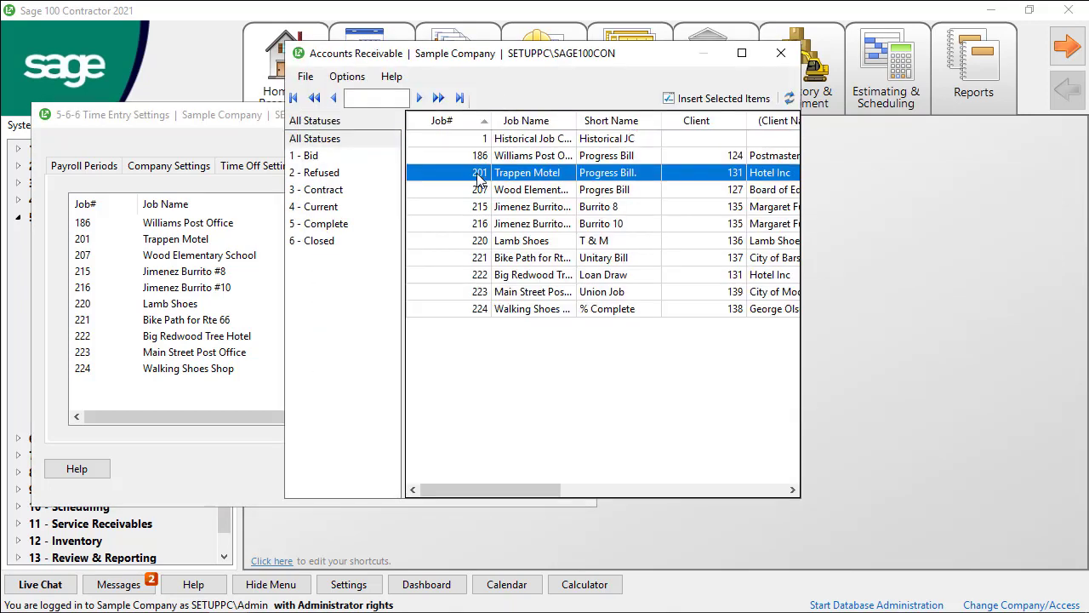
double_click(463, 206)
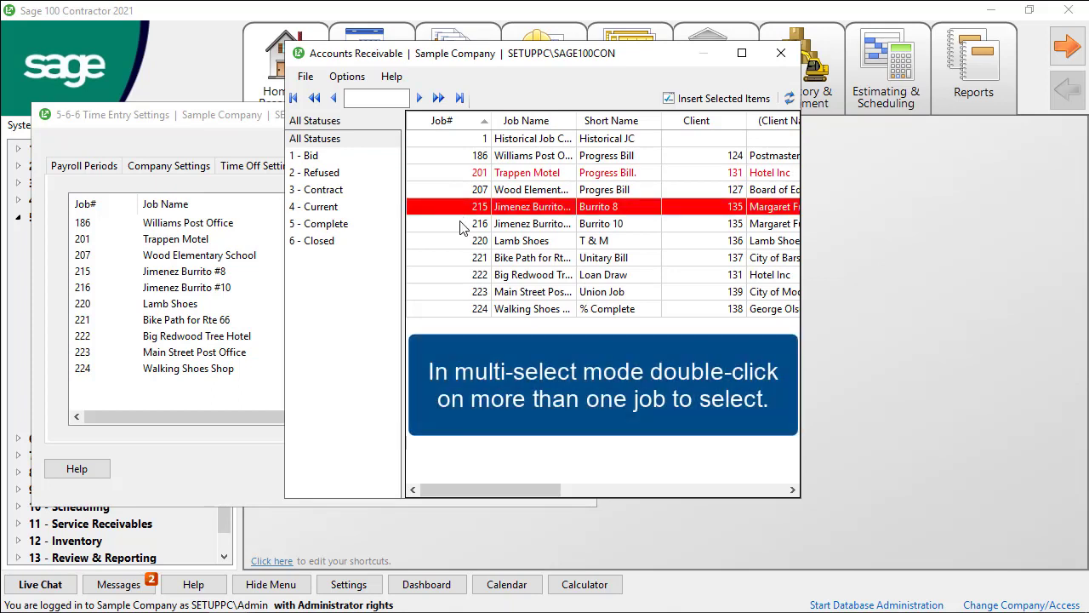
double_click(465, 223)
double_click(460, 241)
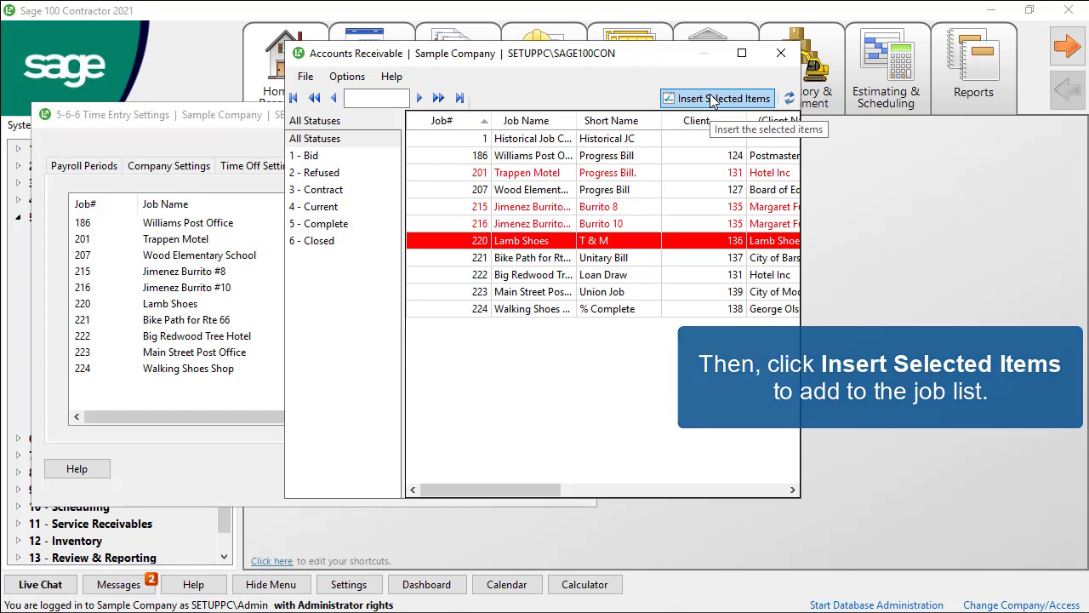
left_click(781, 54)
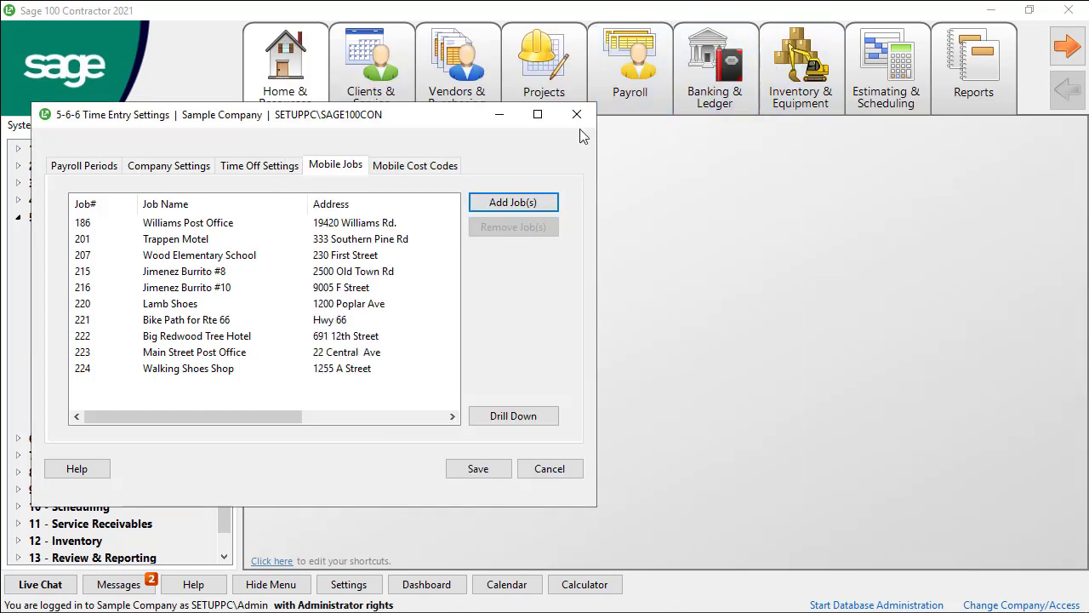
Select jobs 216 and 220 in Mobile Jobs, then show the Mobile Cost Codes list.
left_click(301, 289)
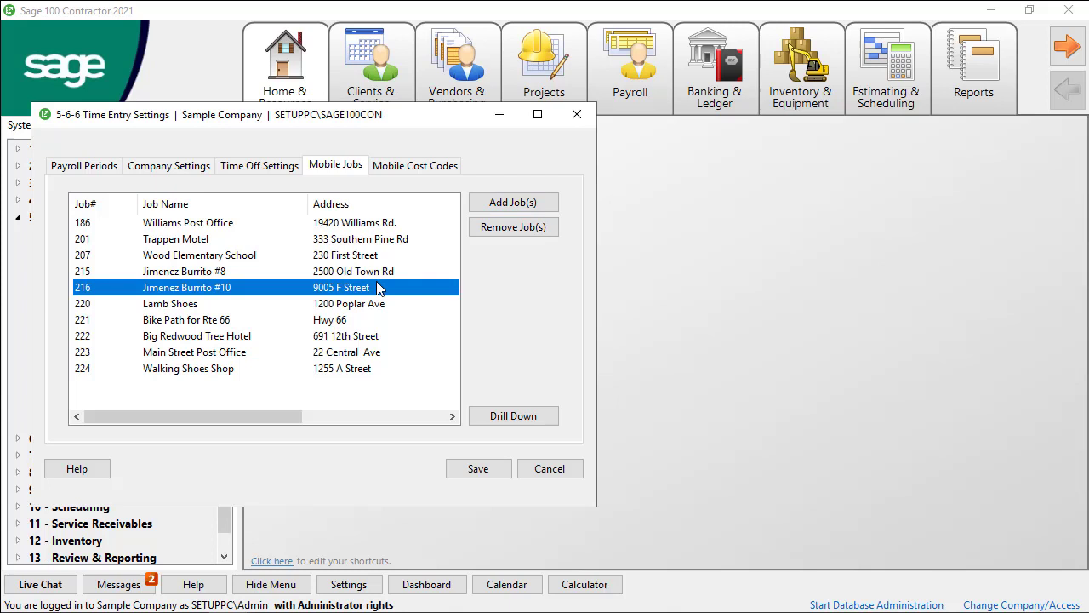
left_click(345, 306, "ctrl")
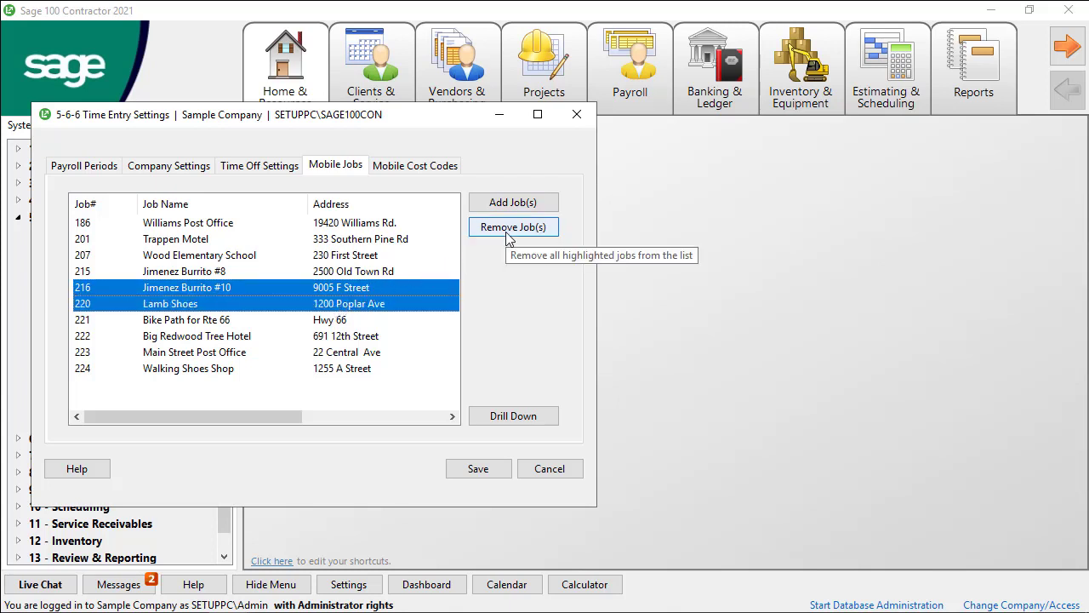
left_click(418, 170)
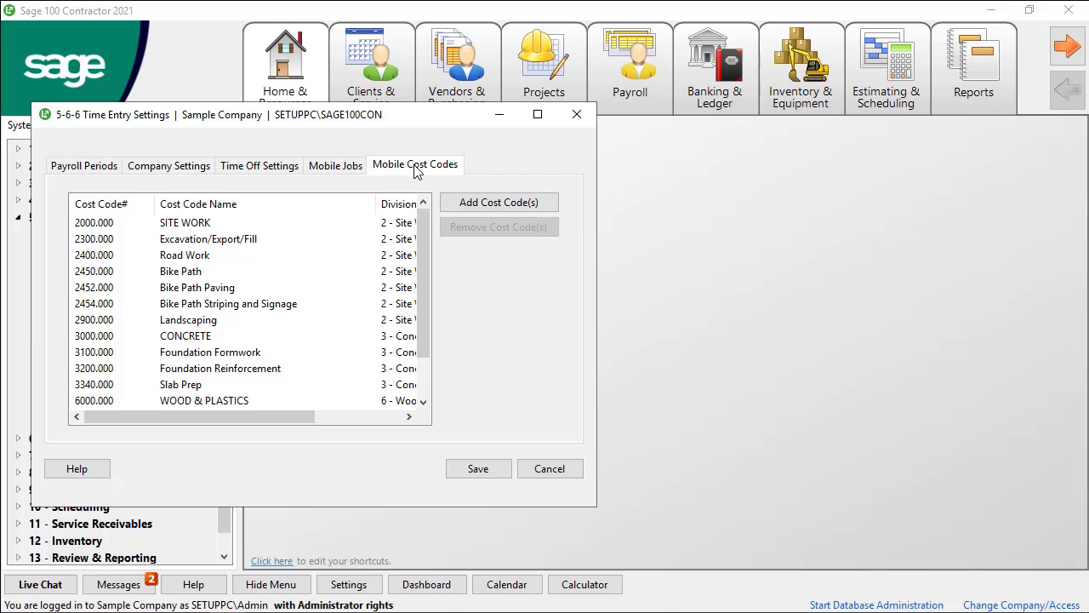
Add cost code 3300.000 Foundation Cast-in-Place to the Mobile Cost Codes list.
left_click(490, 206)
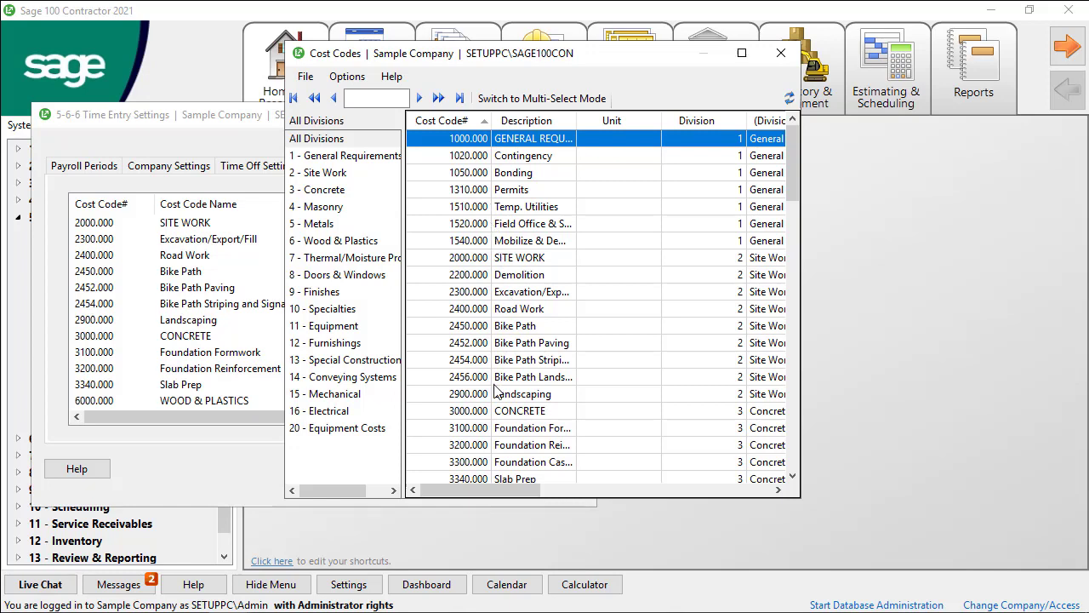
left_click(506, 461)
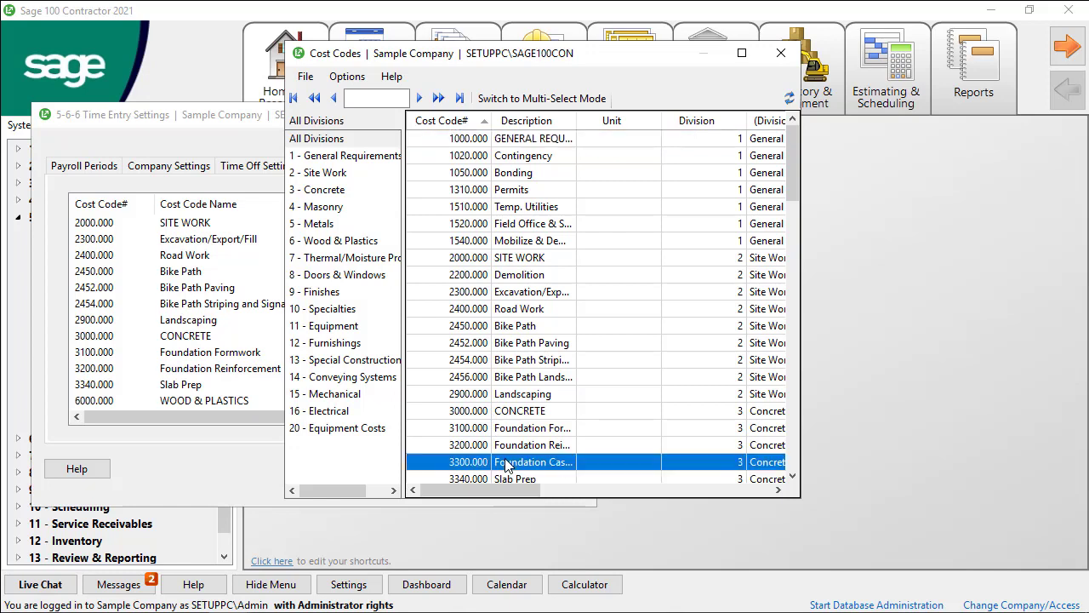
scroll(512, 457, "down", 1)
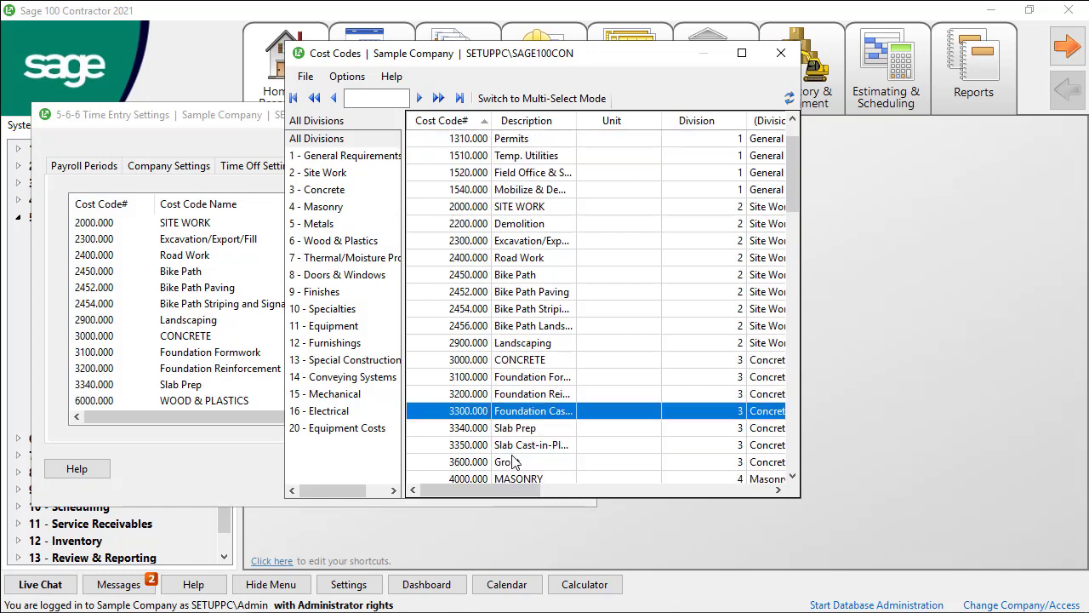
double_click(521, 412)
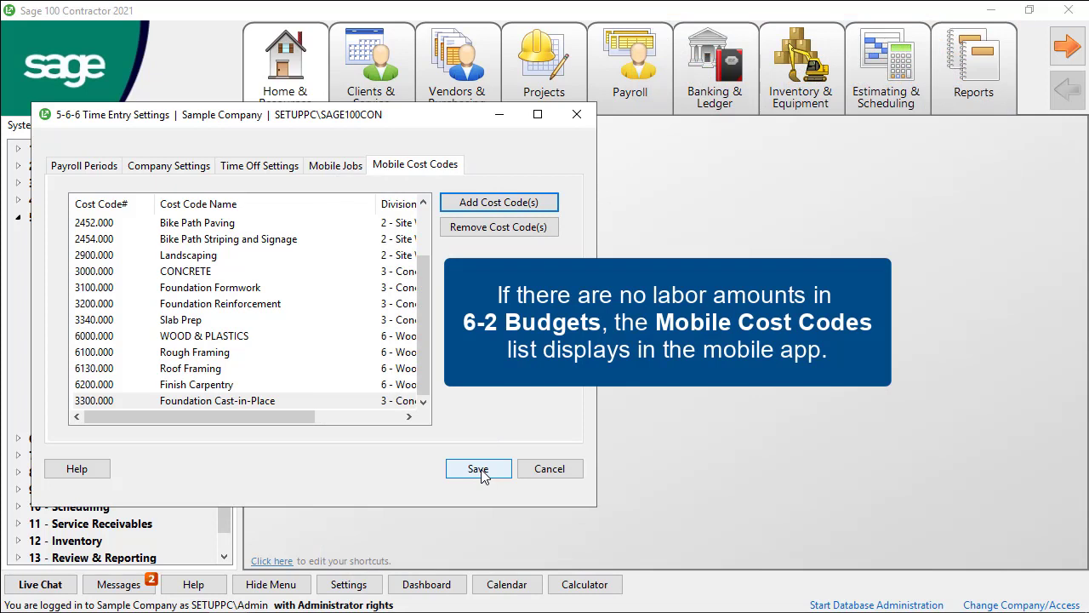
Save the 5-6-6 Time Entry Settings and close the dialog.
left_click(481, 474)
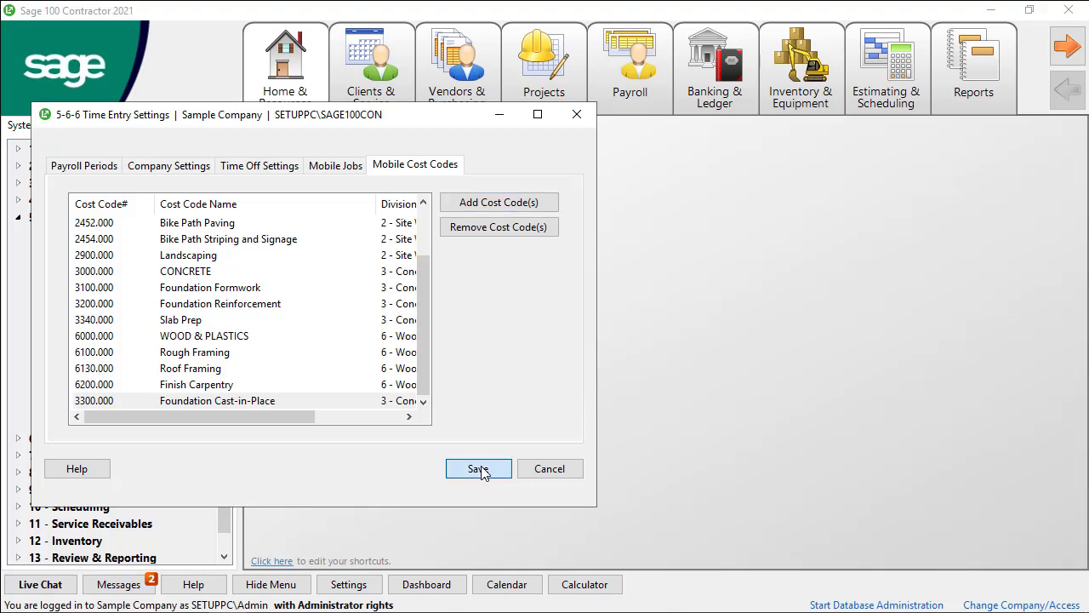